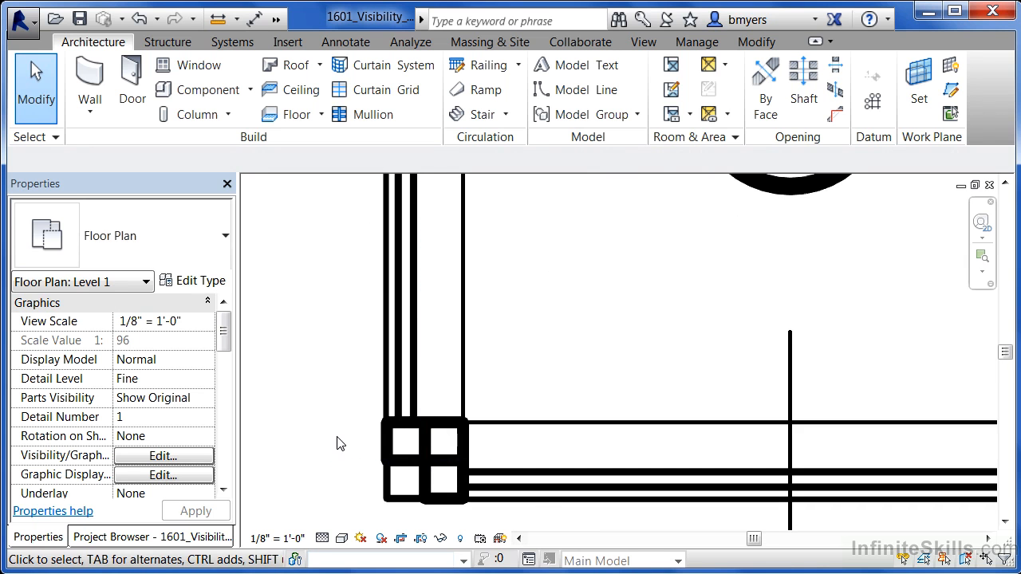
Examine the wall corners, line weights and wall fill patterns across the Level 1 floor plan.
scroll(342, 484, "down", 6)
scroll(343, 484, "down", 2)
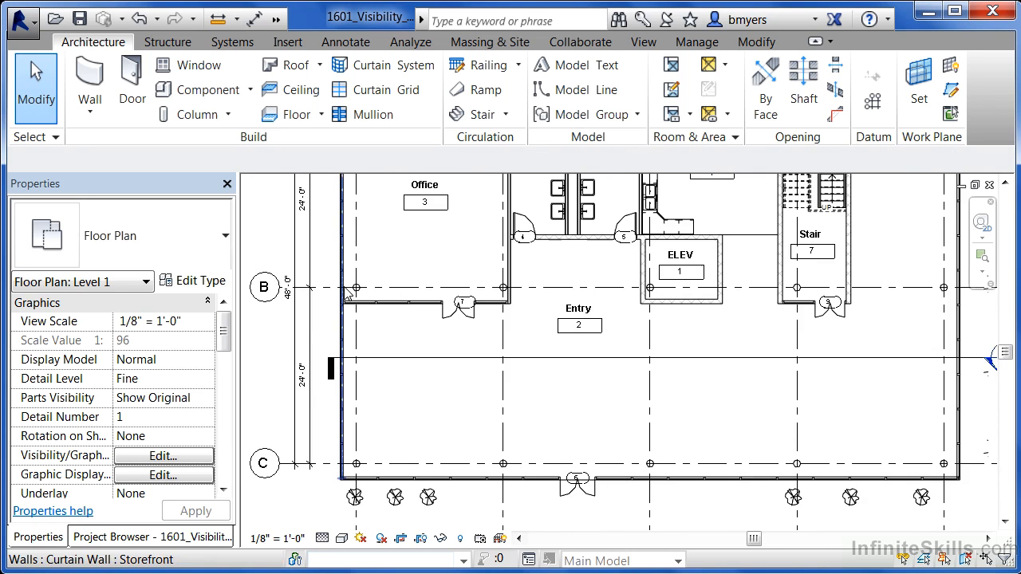
scroll(672, 229, "up", 5)
scroll(776, 238, "up", 5)
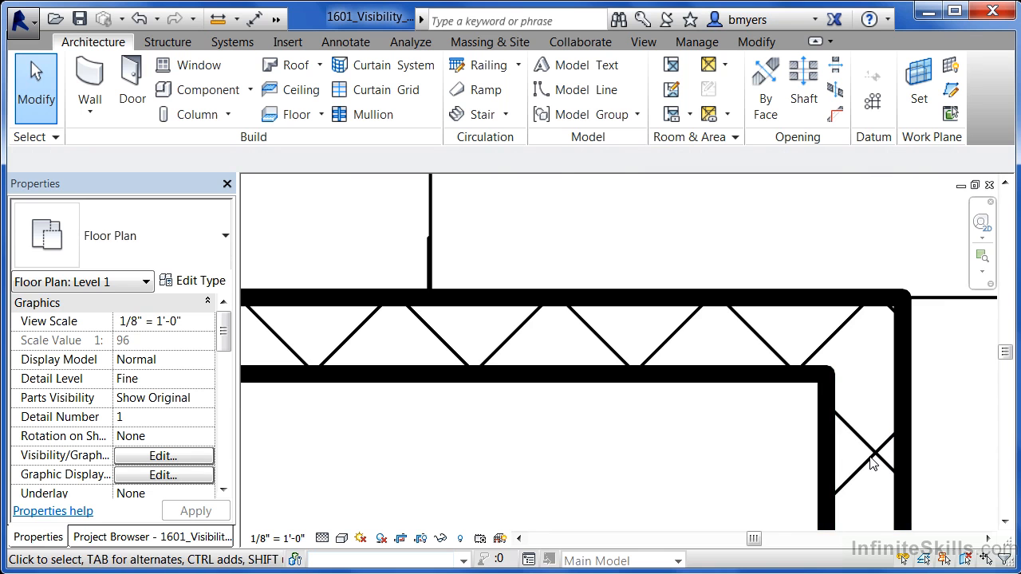
scroll(666, 305, "down", 5)
scroll(656, 297, "down", 5)
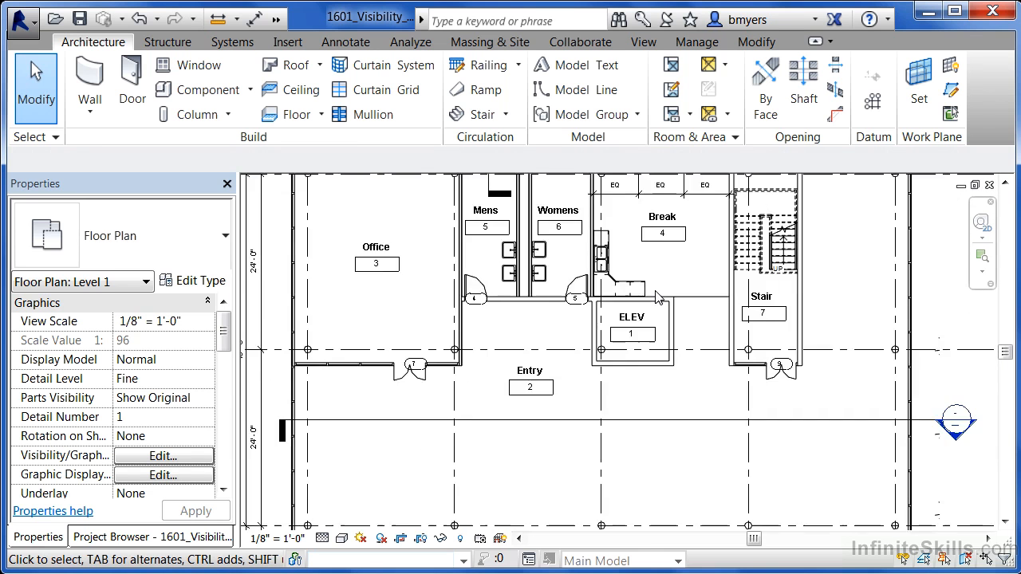
middle_click_drag(659, 402, 648, 428)
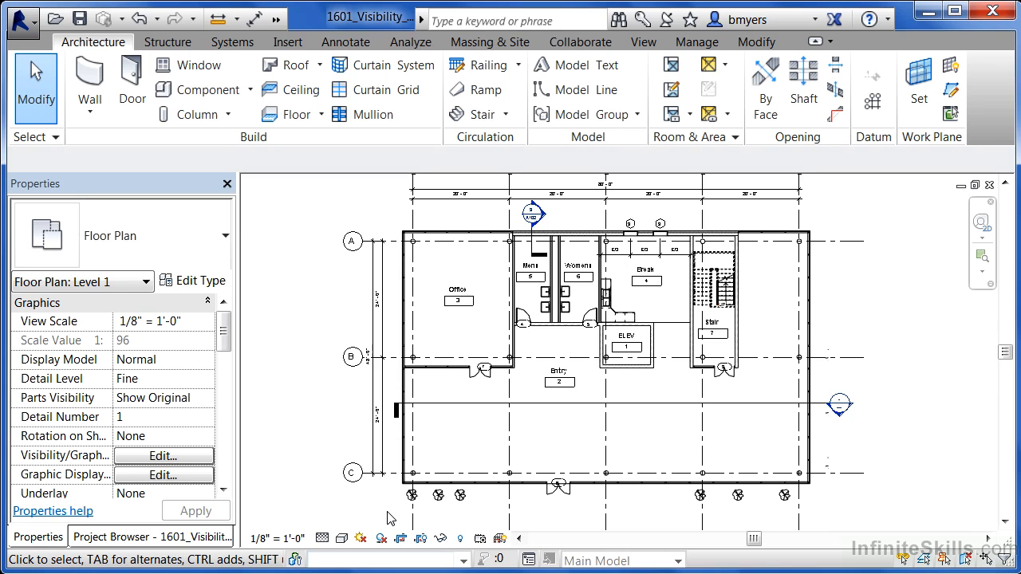
scroll(390, 519, "up", 5)
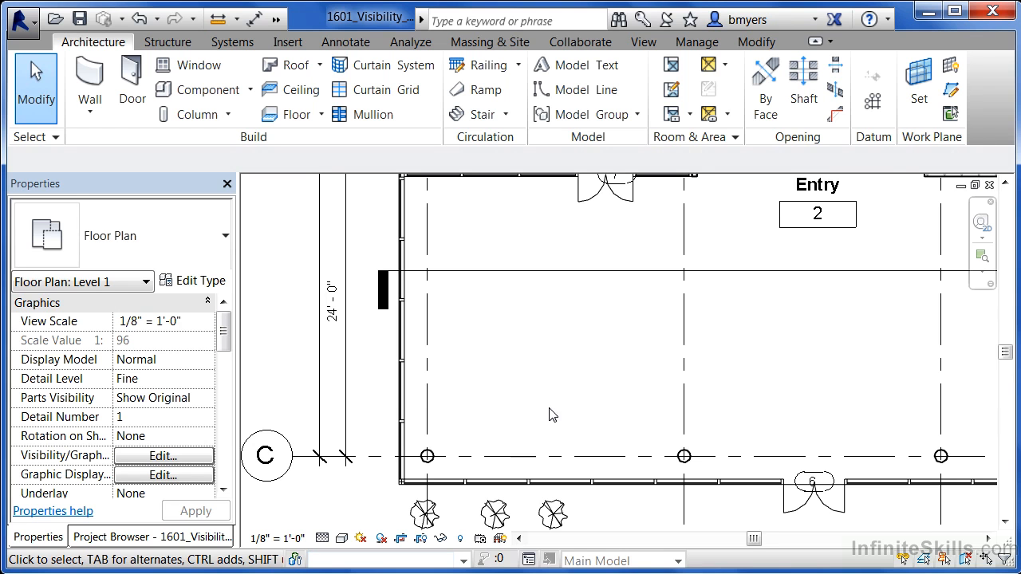
scroll(549, 416, "down", 6)
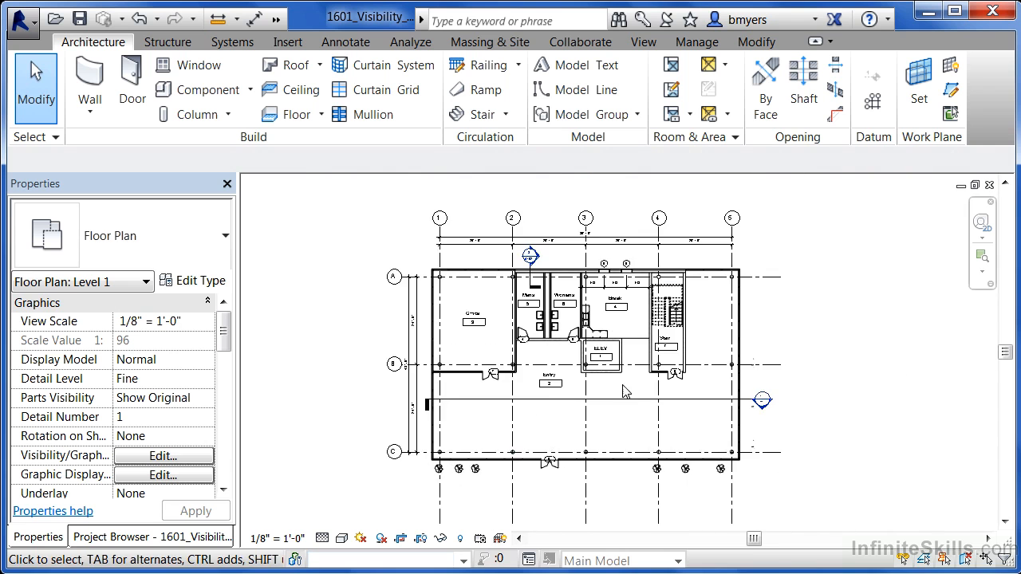
scroll(615, 387, "up", 1)
middle_click_drag(626, 394, 613, 416)
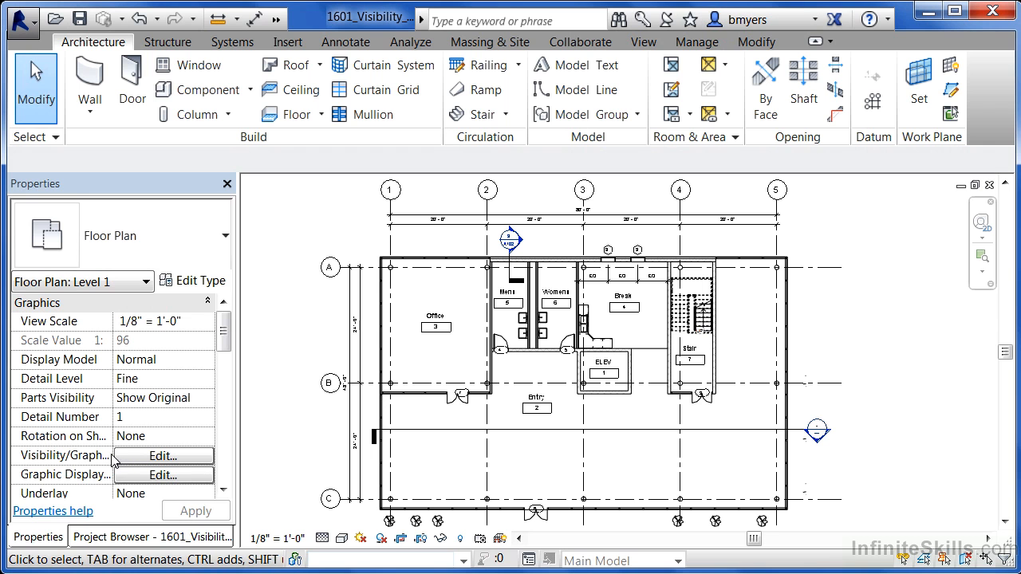
Check the Walls category's line weights, color and available line patterns in the project's Object Styles, leaving them as they are.
left_click(136, 458)
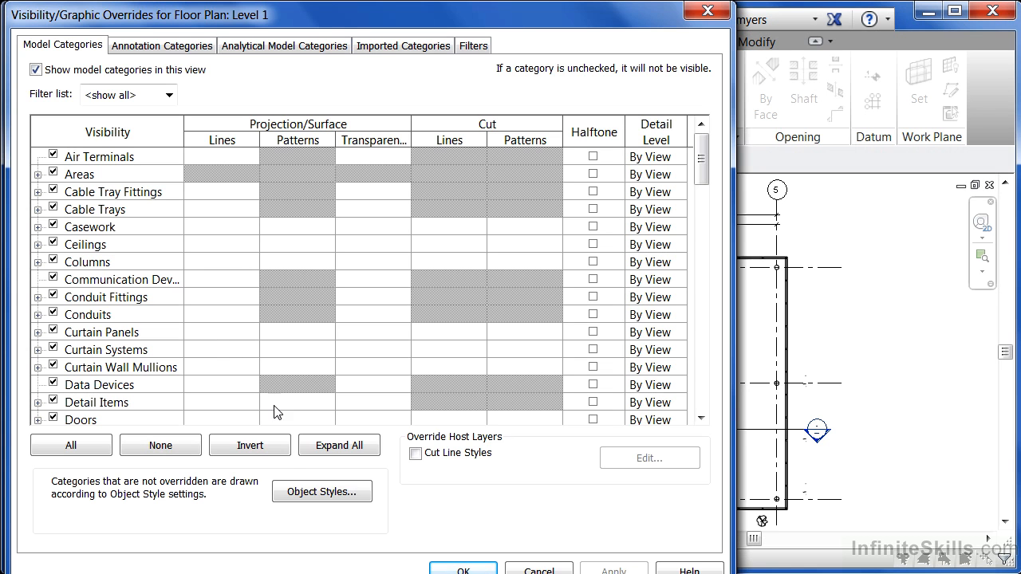
left_click(310, 493)
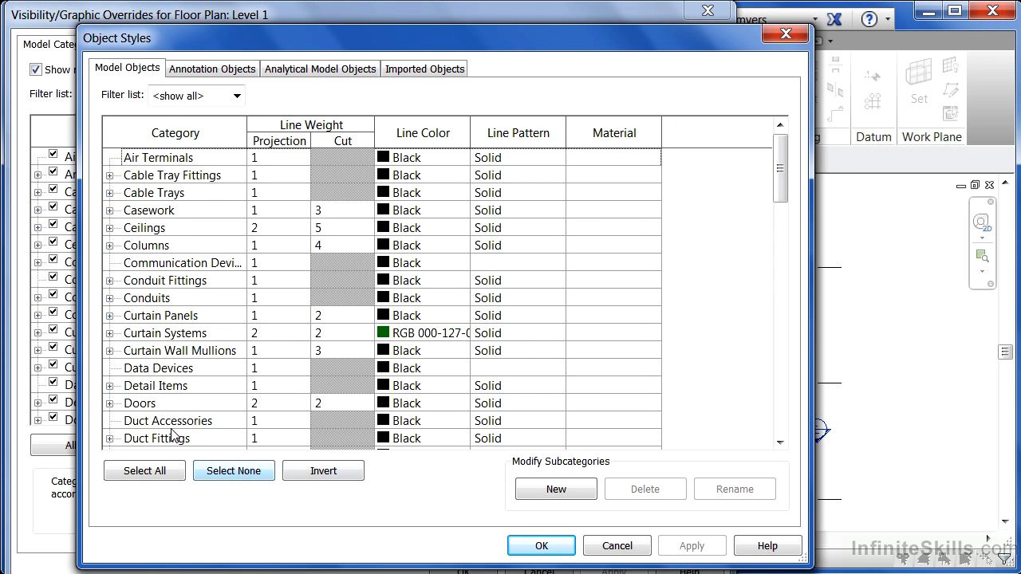
left_click_drag(780, 174, 780, 423)
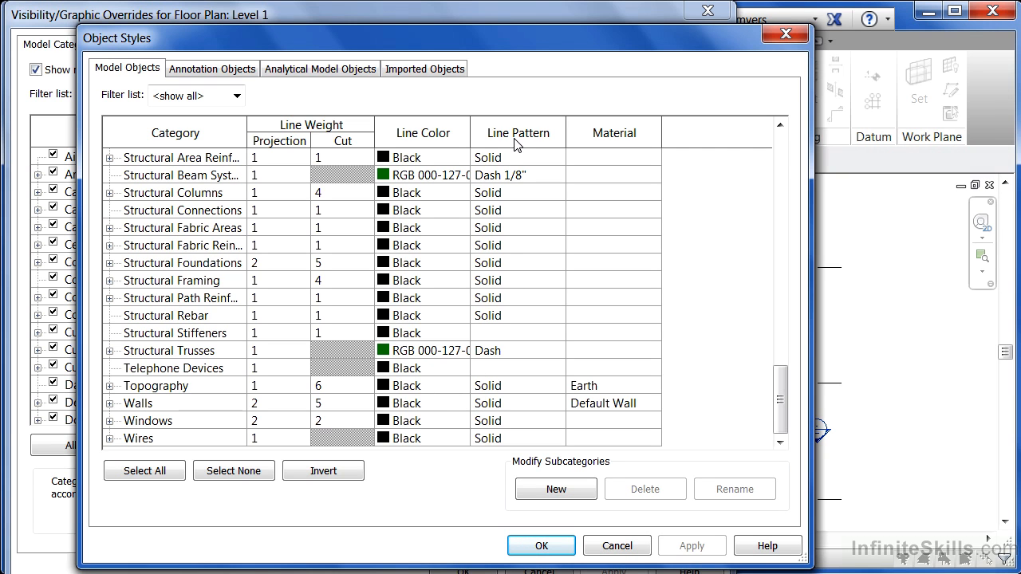
left_click(530, 406)
left_click(558, 408)
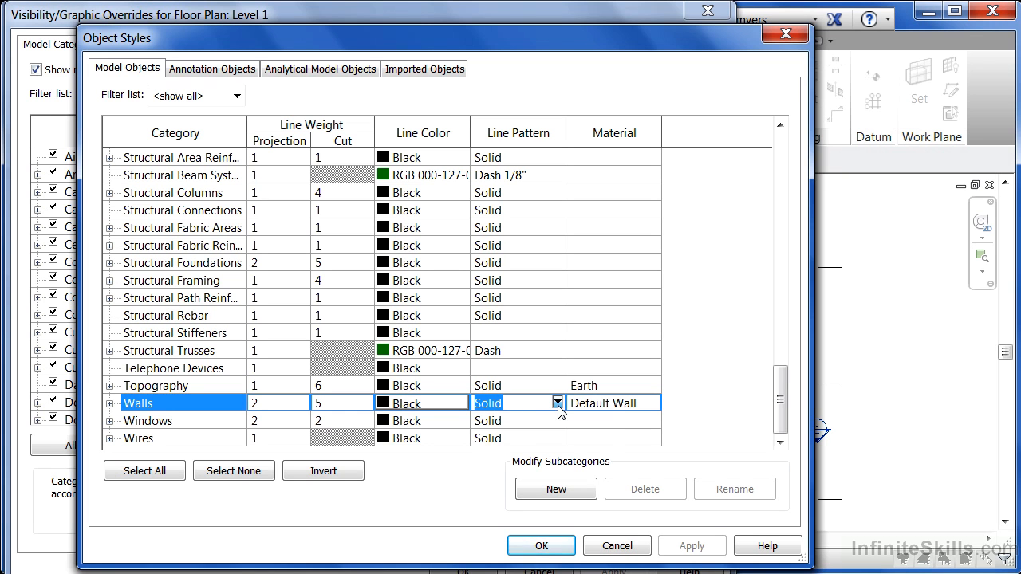
left_click(559, 406)
mouse_move(604, 423)
left_mouse_down()
mouse_move(604, 477)
mouse_move(604, 433)
left_mouse_up()
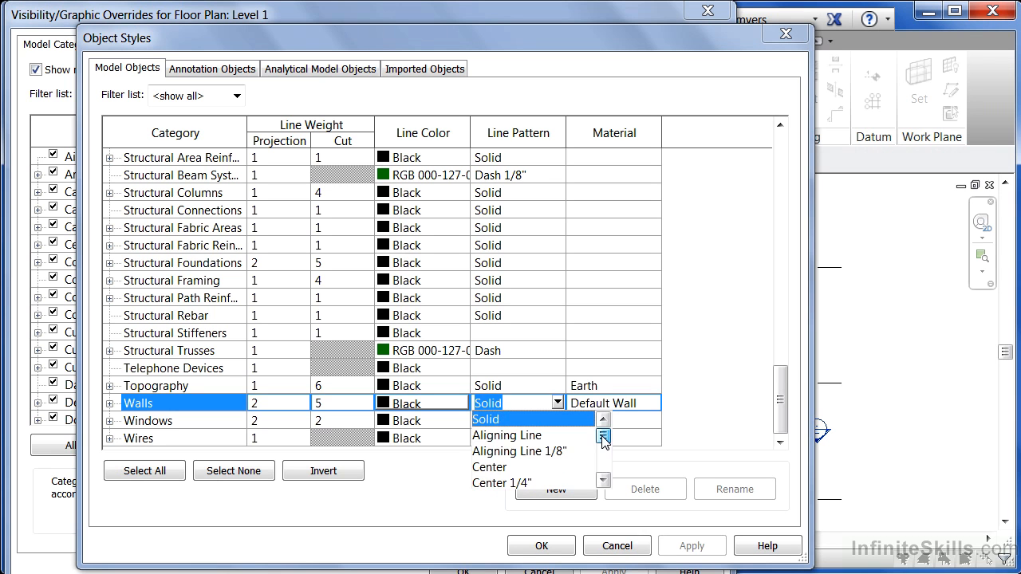
left_click(691, 376)
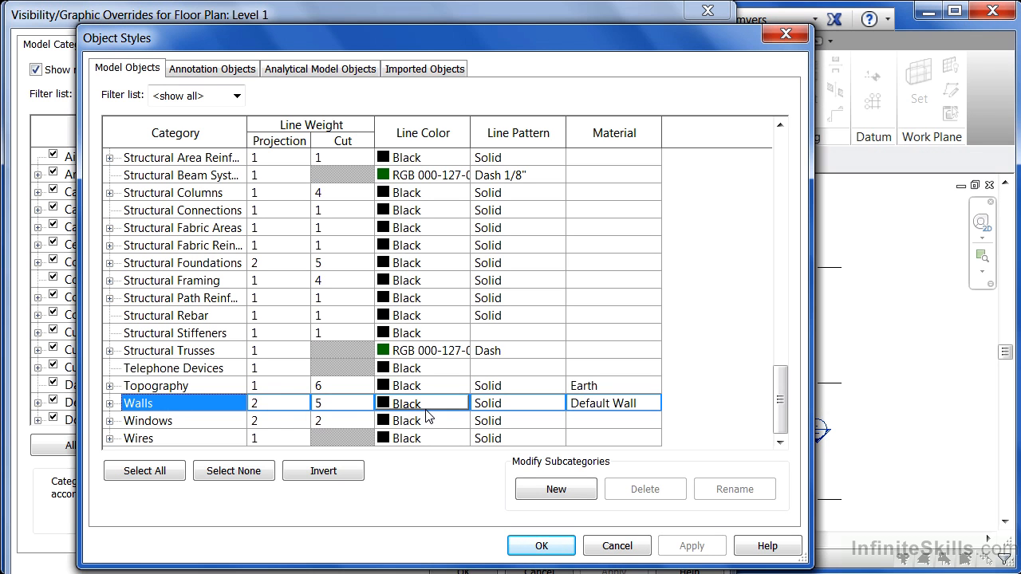
left_click(541, 549)
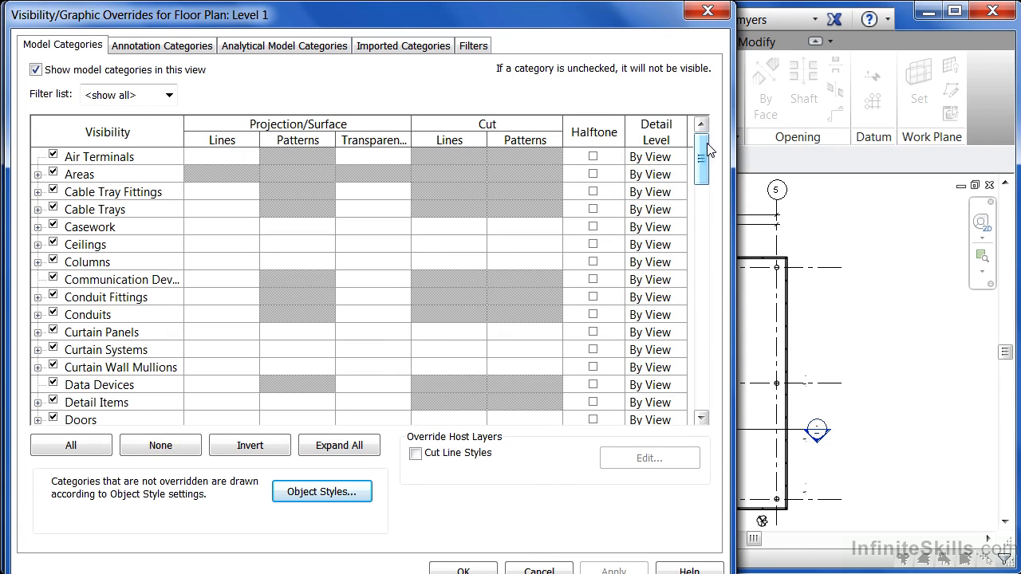
Override the Walls category's cut lines with gray RGB 128-128-128, keeping weight and pattern at No Override.
left_click_drag(702, 159, 706, 391)
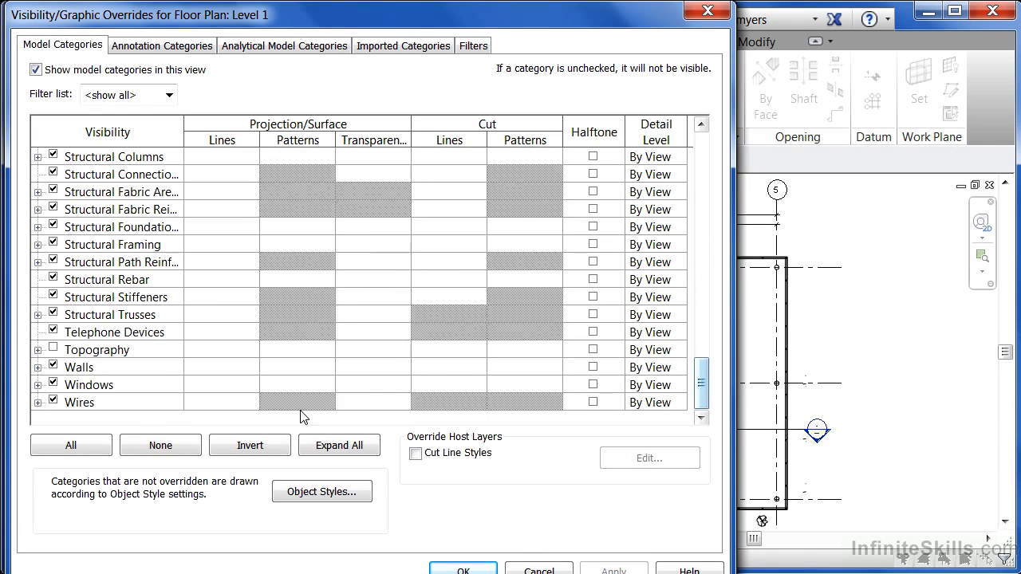
left_click(170, 368)
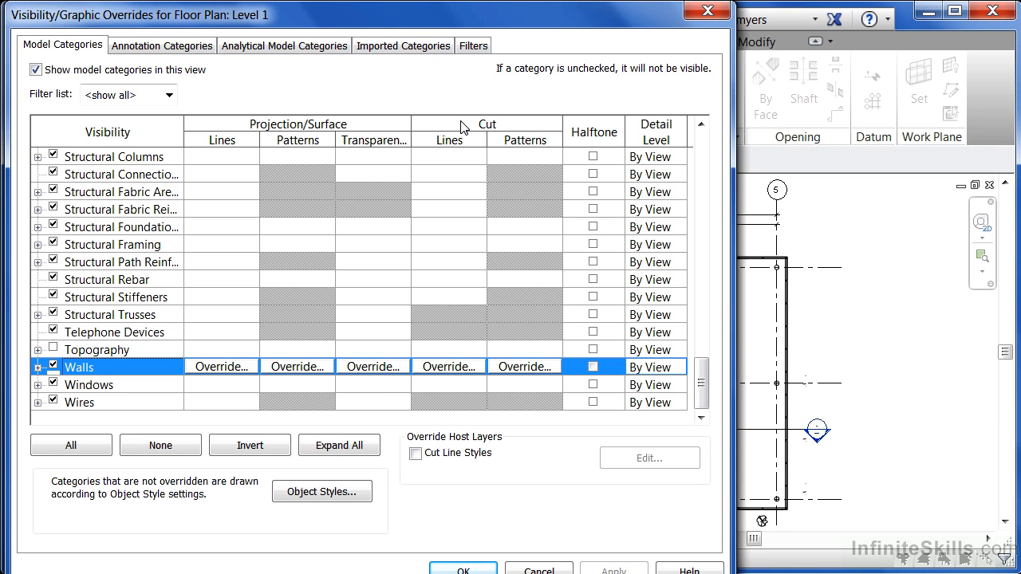
left_click(450, 367)
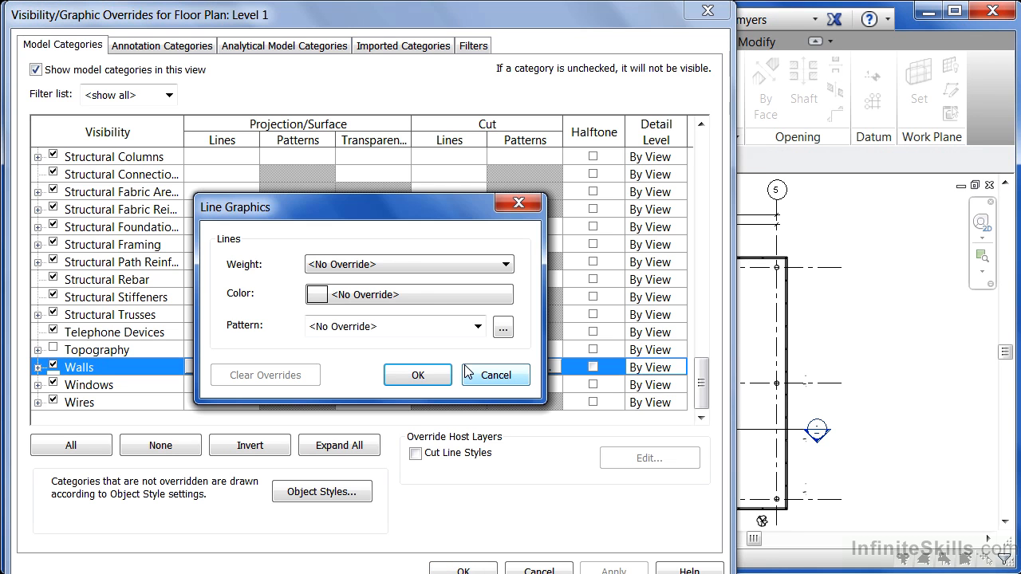
left_click(408, 269)
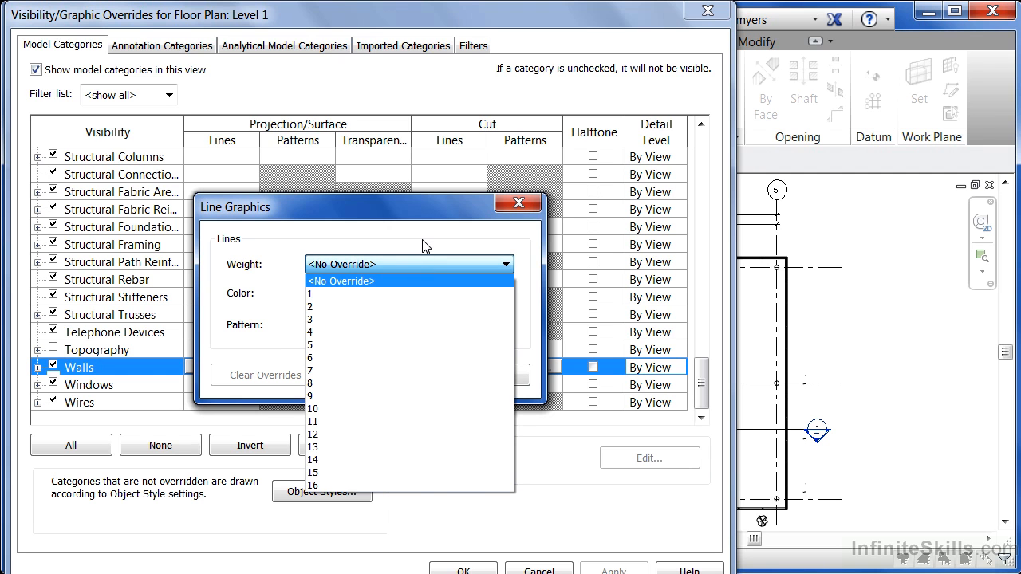
left_click(423, 239)
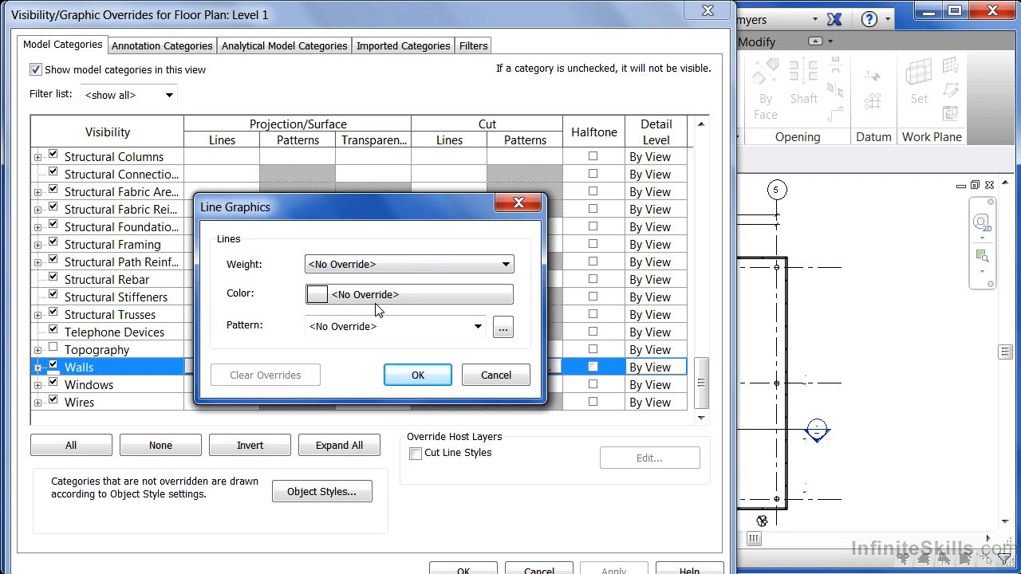
left_click(377, 304)
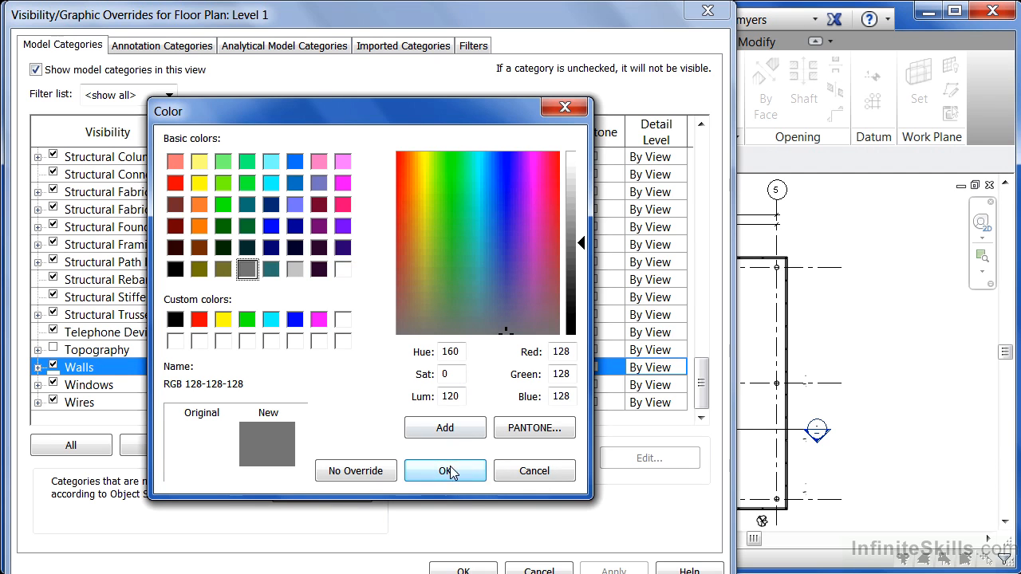
left_click(415, 473)
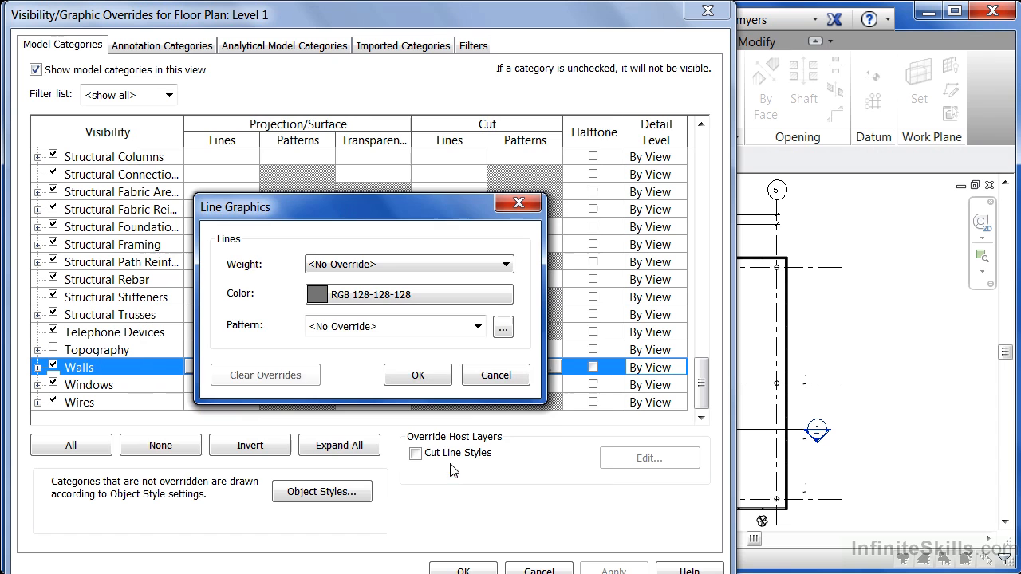
left_click(477, 328)
scroll(481, 303, "down", 1)
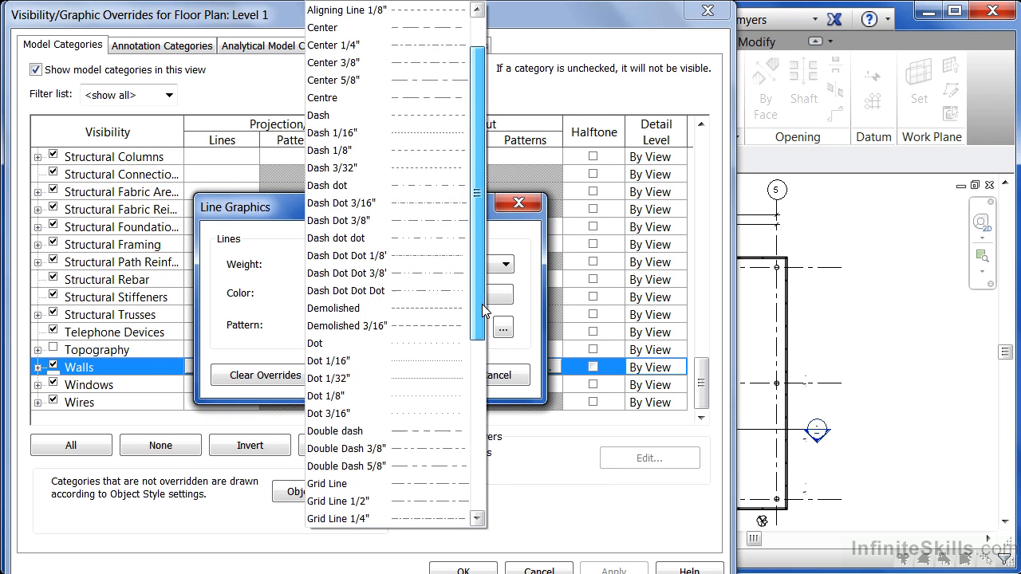
left_click_drag(482, 308, 467, 236)
left_click(513, 209)
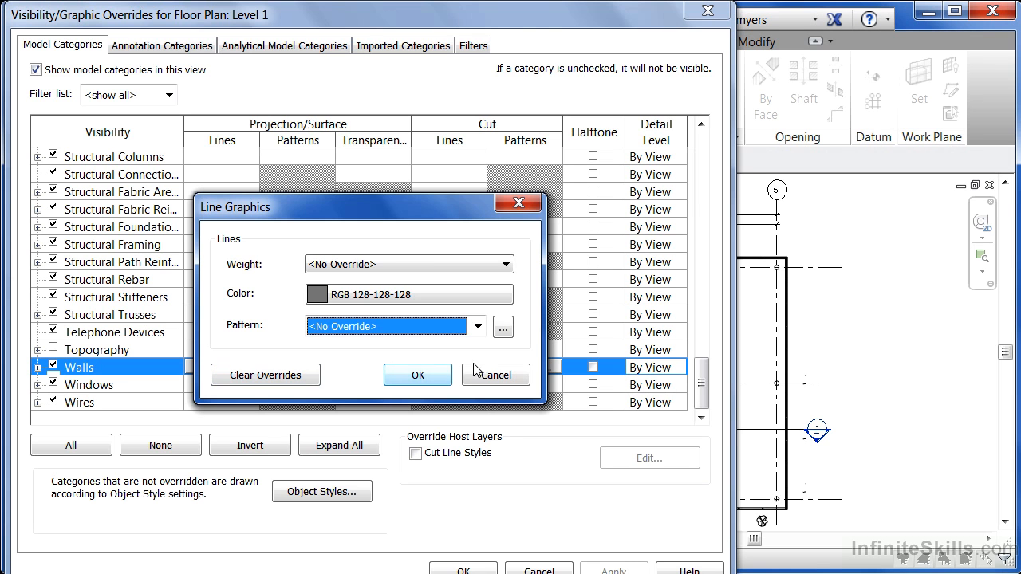
left_click(419, 377)
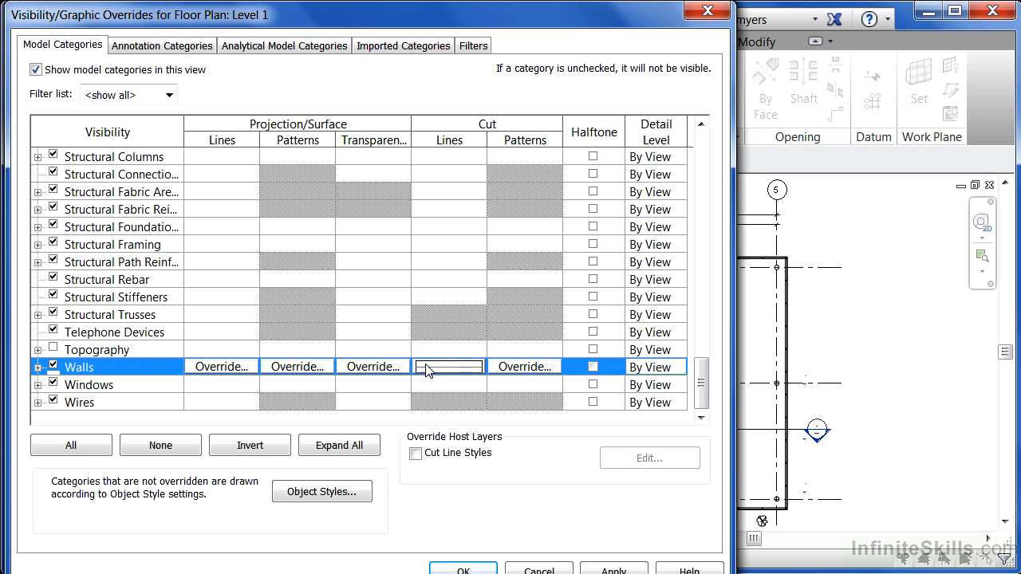
Clear the line graphics overrides from the Walls category's cut lines.
left_click(466, 375)
left_click(466, 375)
left_click(266, 375)
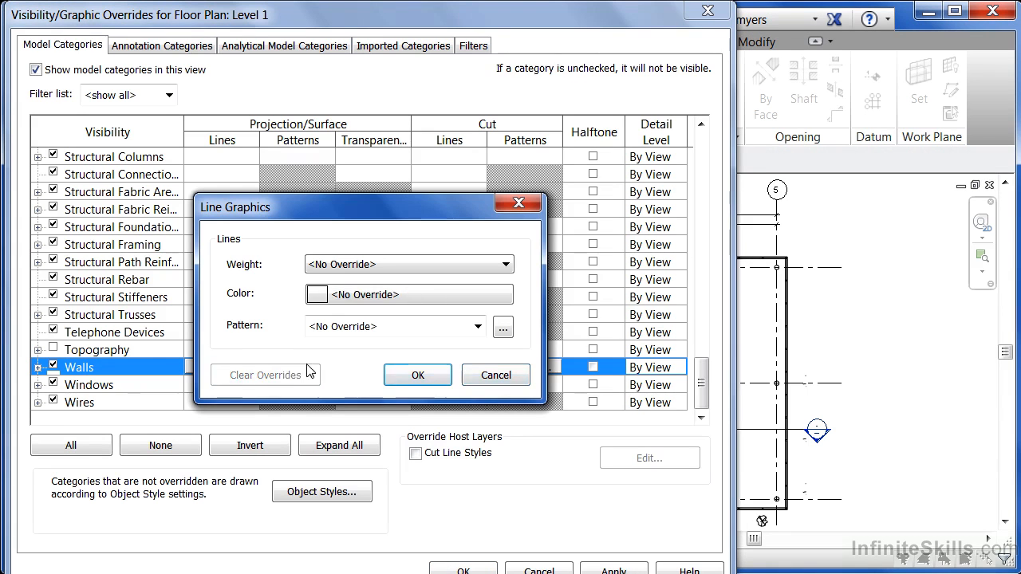
left_click(412, 375)
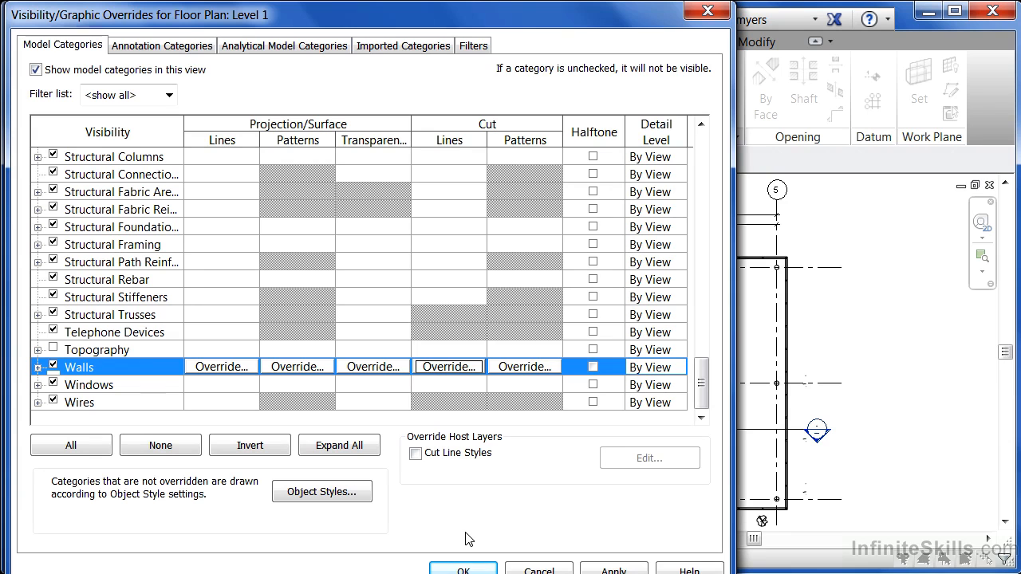
Hide the Walls category in the Level 1 floor plan, and turn its visibility back on through the view's visibility/graphics overrides.
left_click(54, 366)
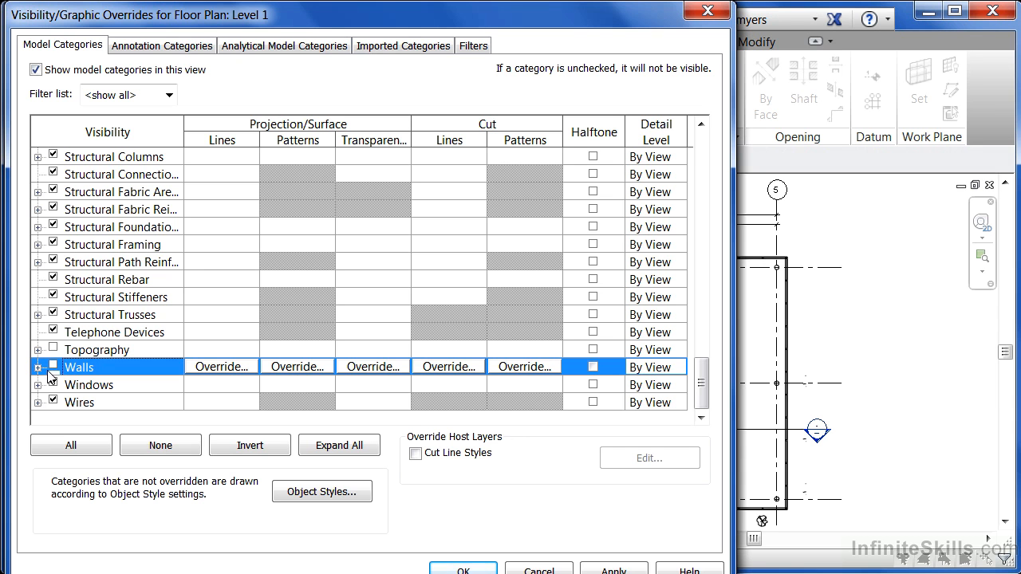
left_click(463, 571)
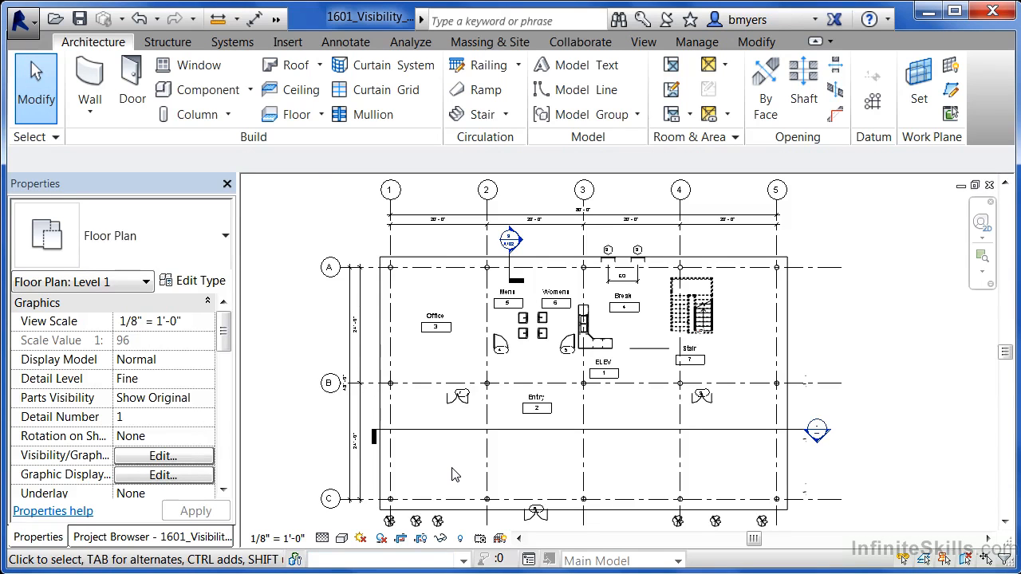
left_click(169, 462)
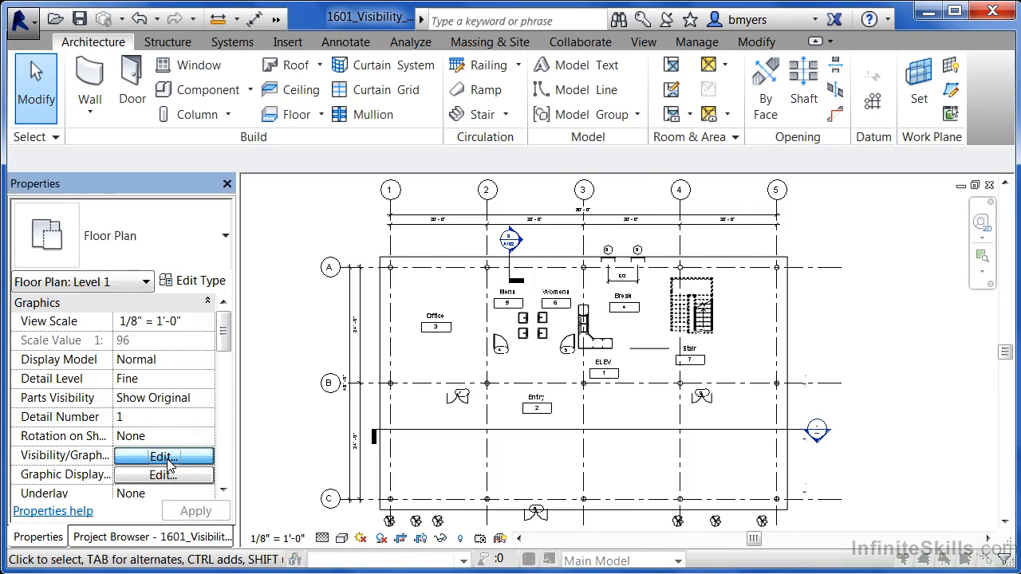
left_click(701, 401)
left_click(94, 368)
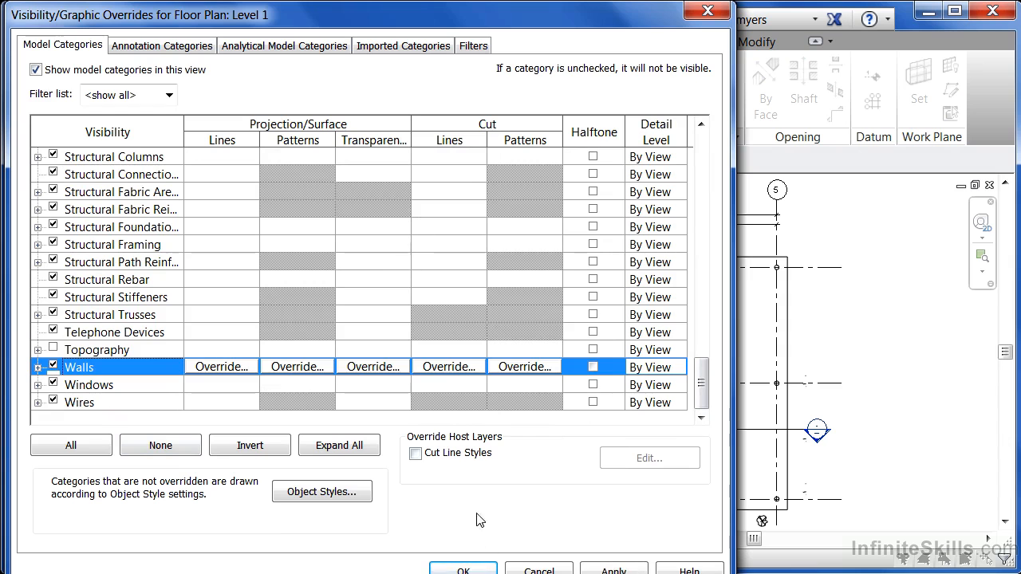
left_click(477, 569)
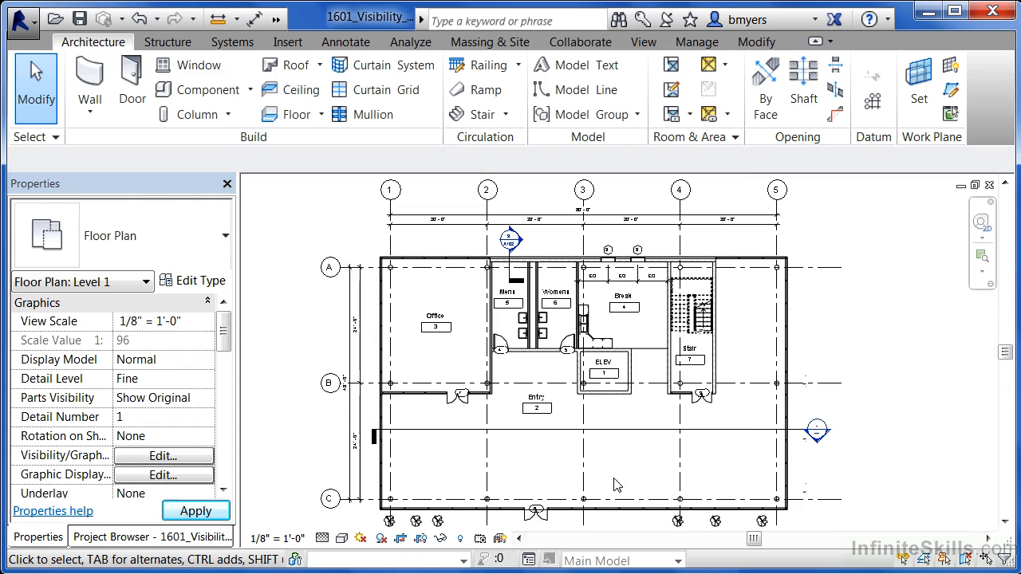